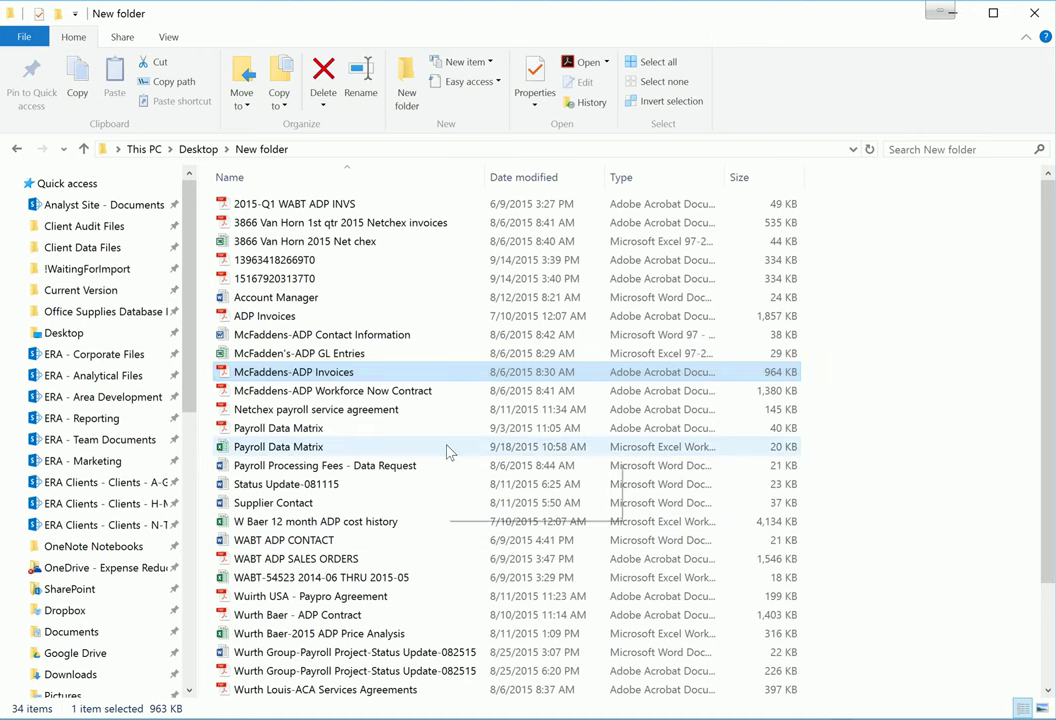
Sort the client folder's files by Type so PDFs group ahead of Excel workbooks.
scroll(436, 503, down, 3)
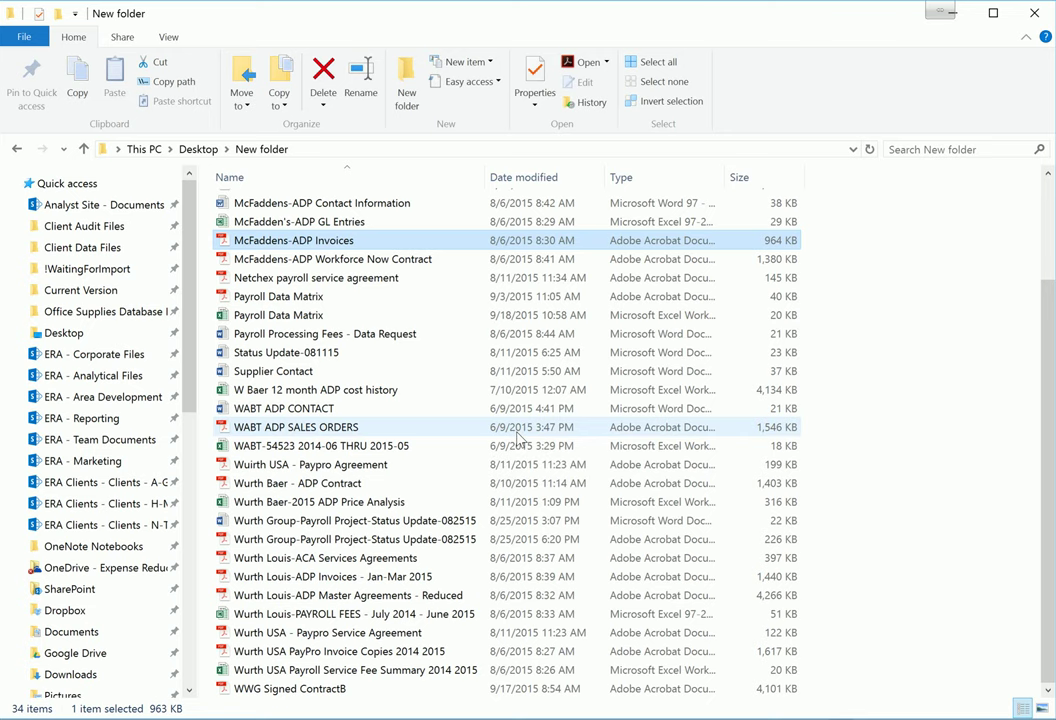
scroll(520, 435, up, 2)
scroll(520, 440, up, 1)
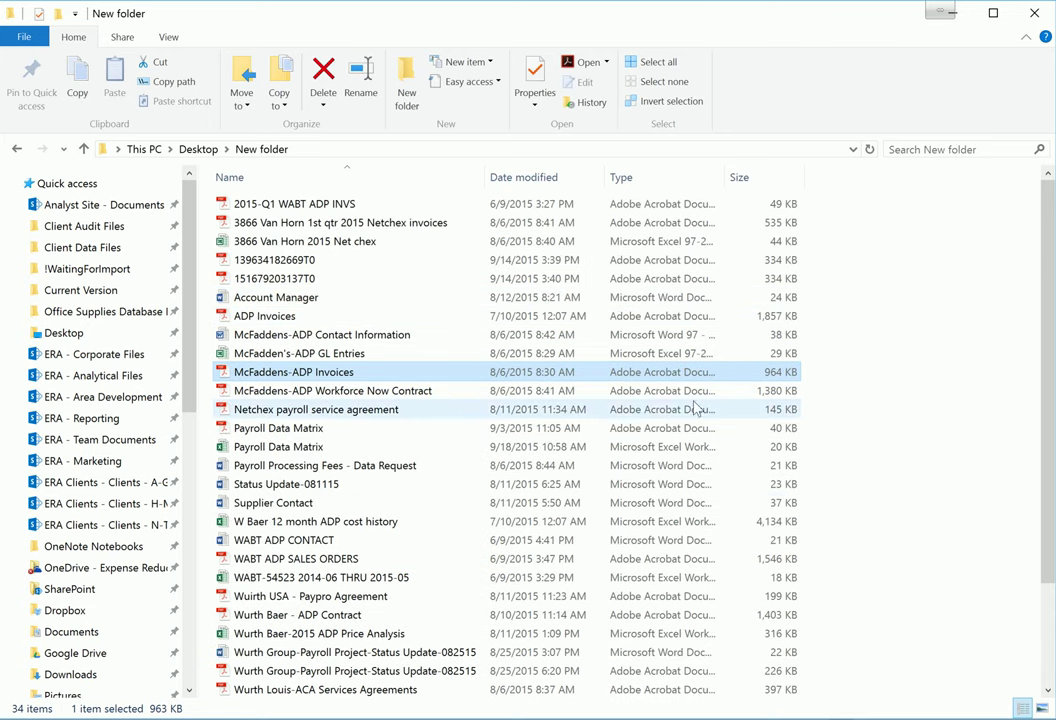
click(628, 178)
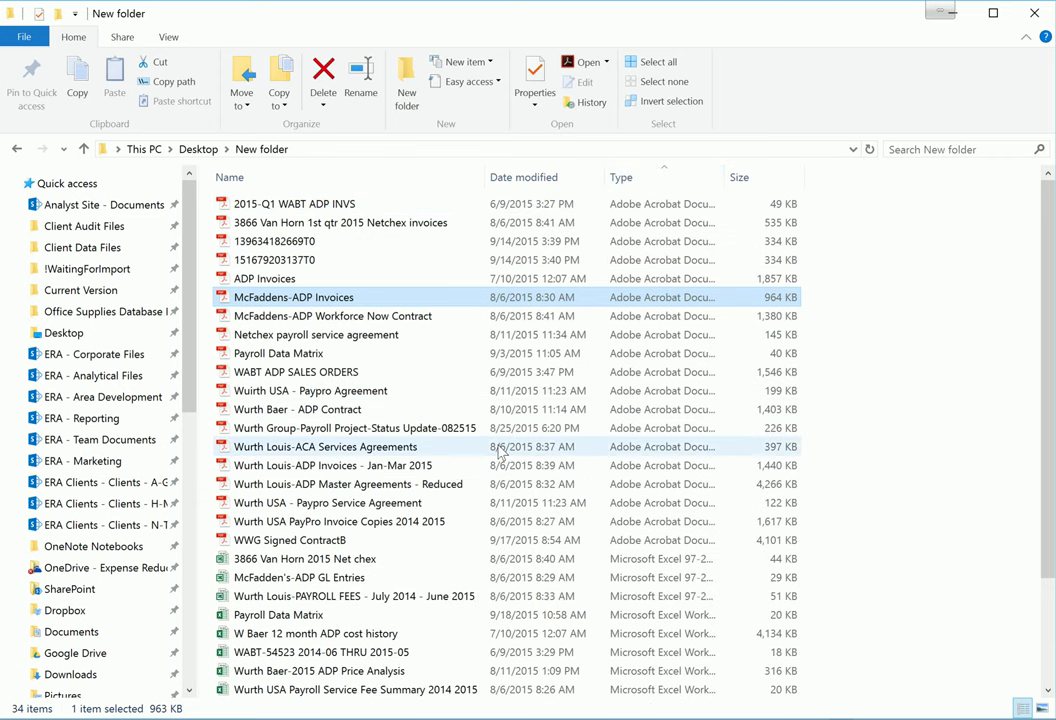
scroll(490, 465, down, 2)
scroll(480, 537, up, 2)
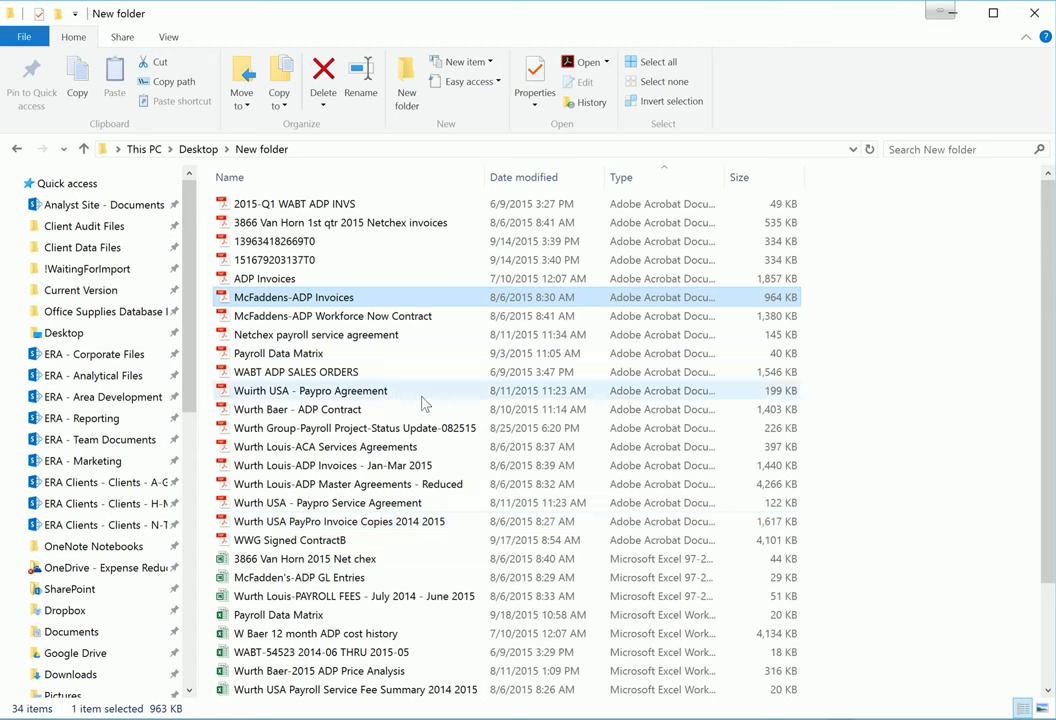
Select the Wurth Group payroll status update and Wurth Baer - ADP Contract files.
click(378, 335)
click(373, 428)
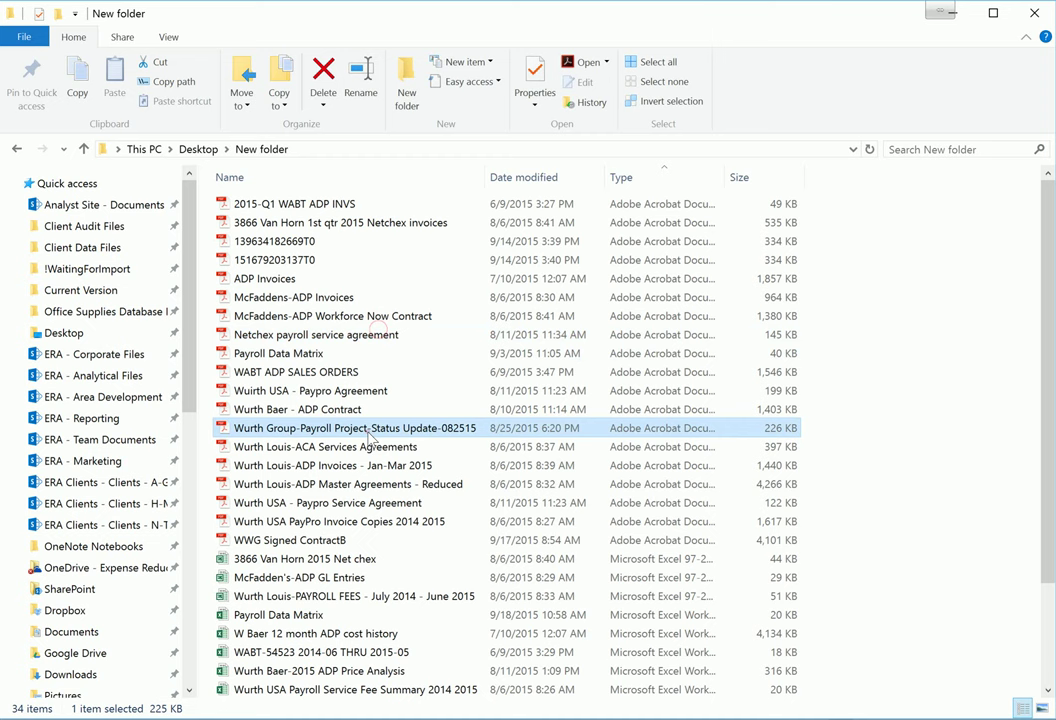
click(365, 409)
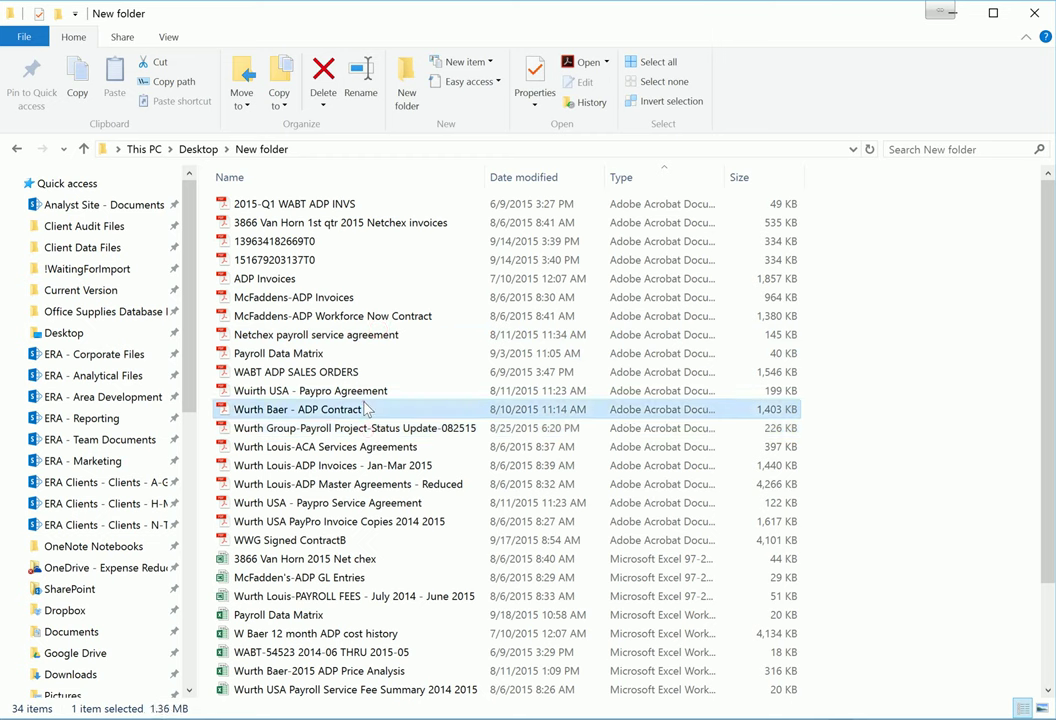
Select all 34 files in 'New folder' and use Copy as path on them.
key(ctrl+a)
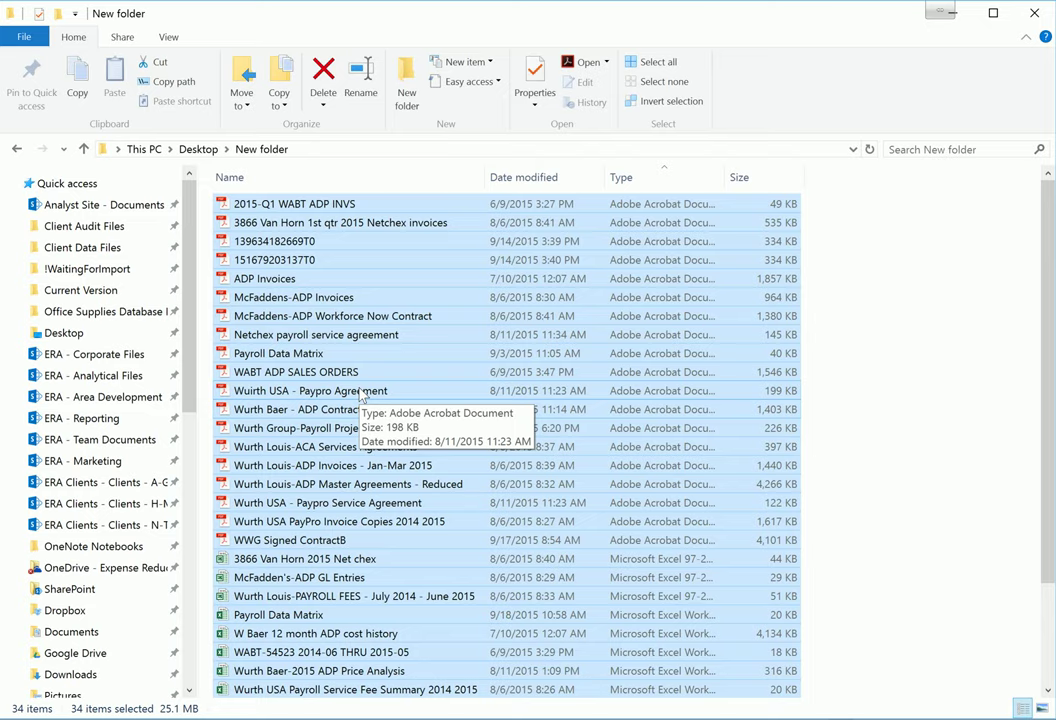
right_click(360, 390)
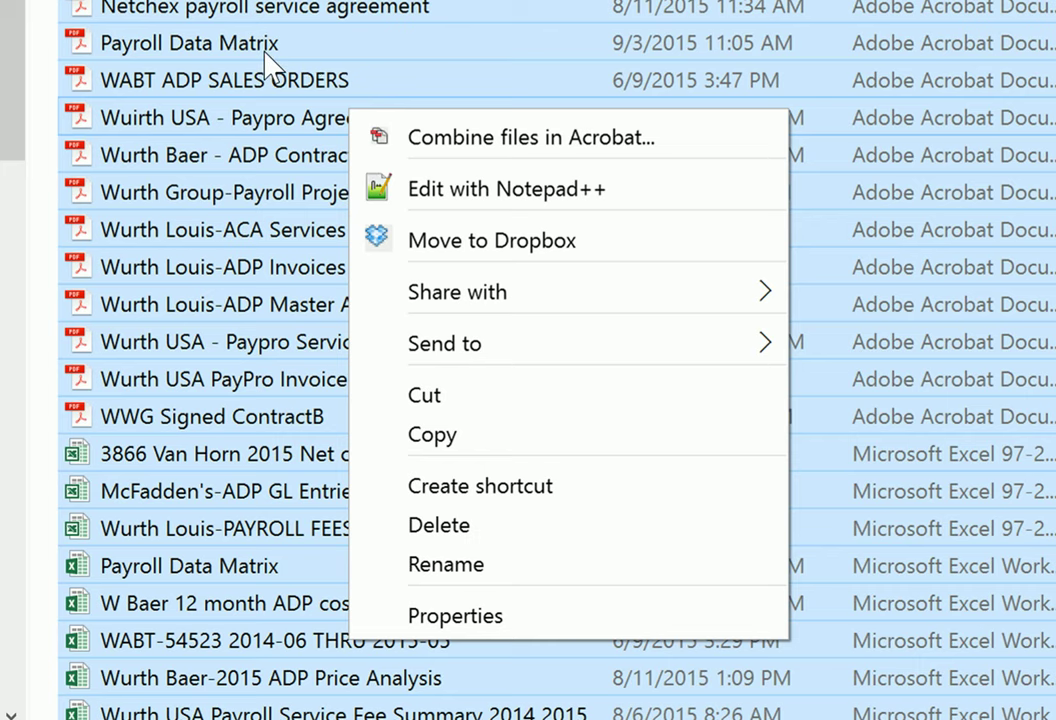
click(221, 117)
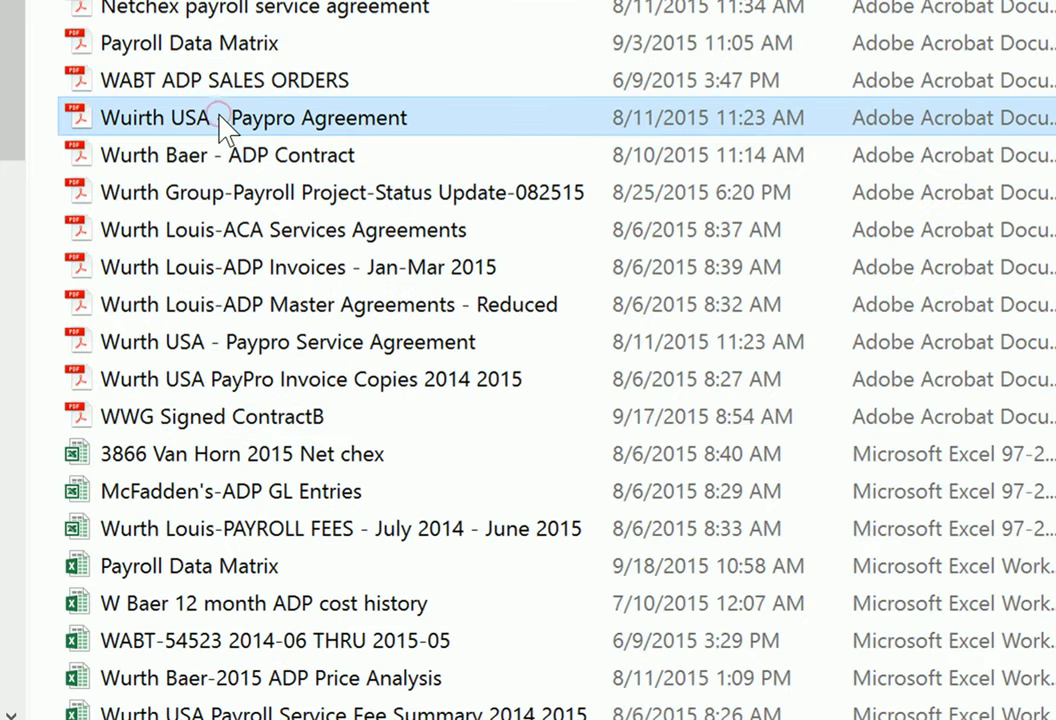
key(ctrl+a)
drag(224, 128, 295, 160)
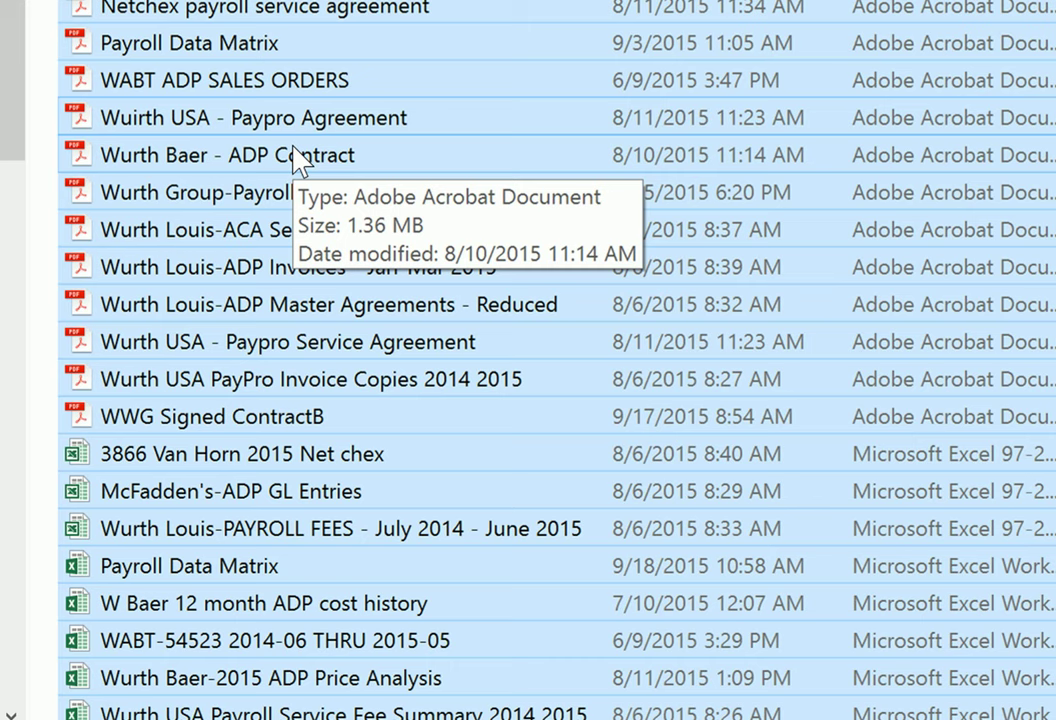
right_click(295, 160)
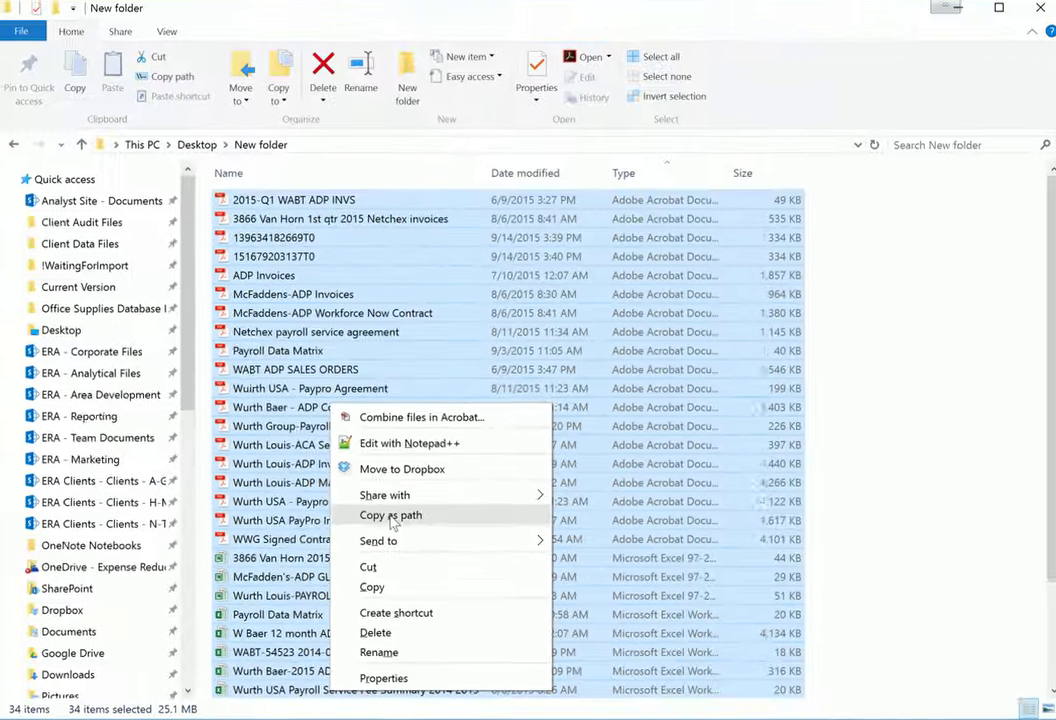
click(413, 369)
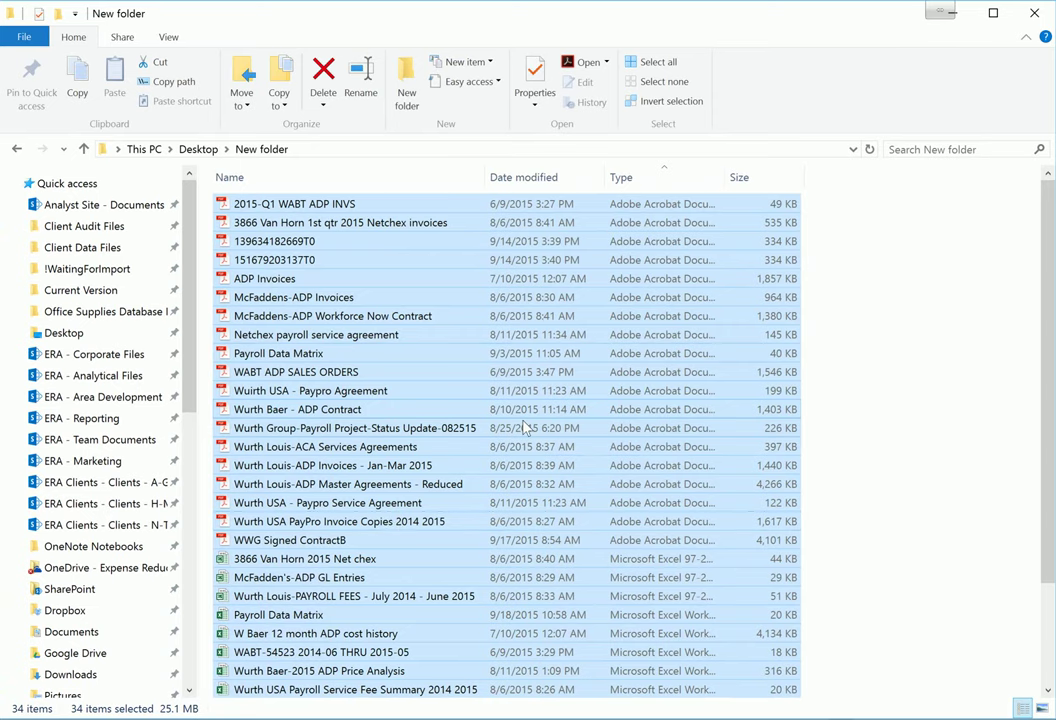
Paste the paths into A1 of Book1 as Keep Text Only, filling A1:A34.
key(alt+Tab)
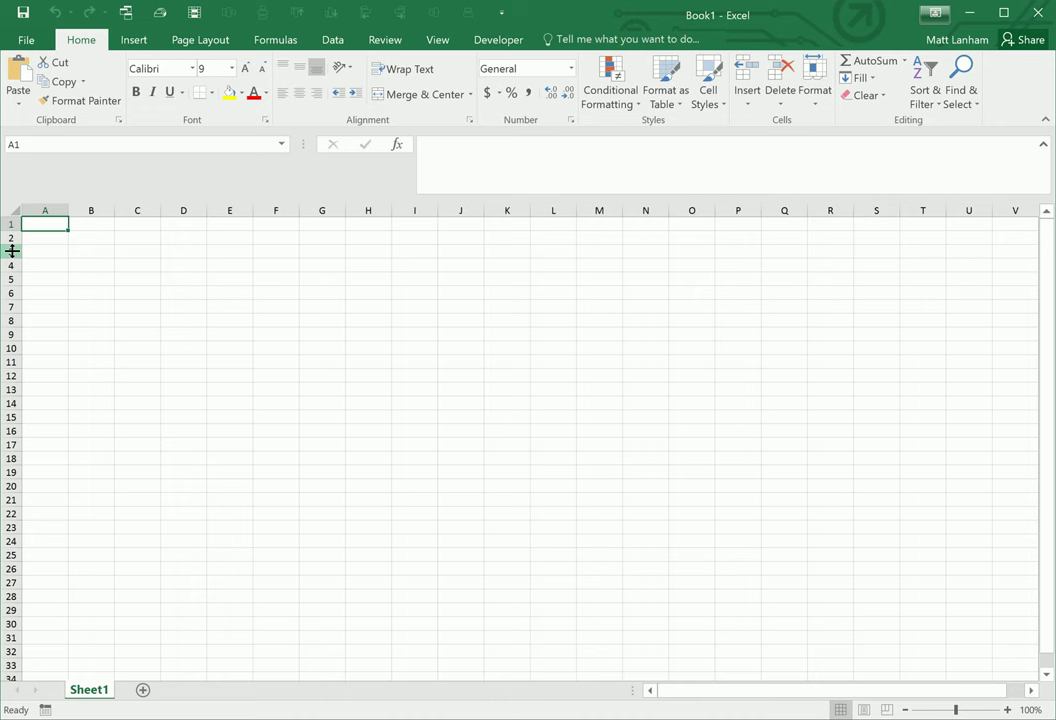
right_click(38, 225)
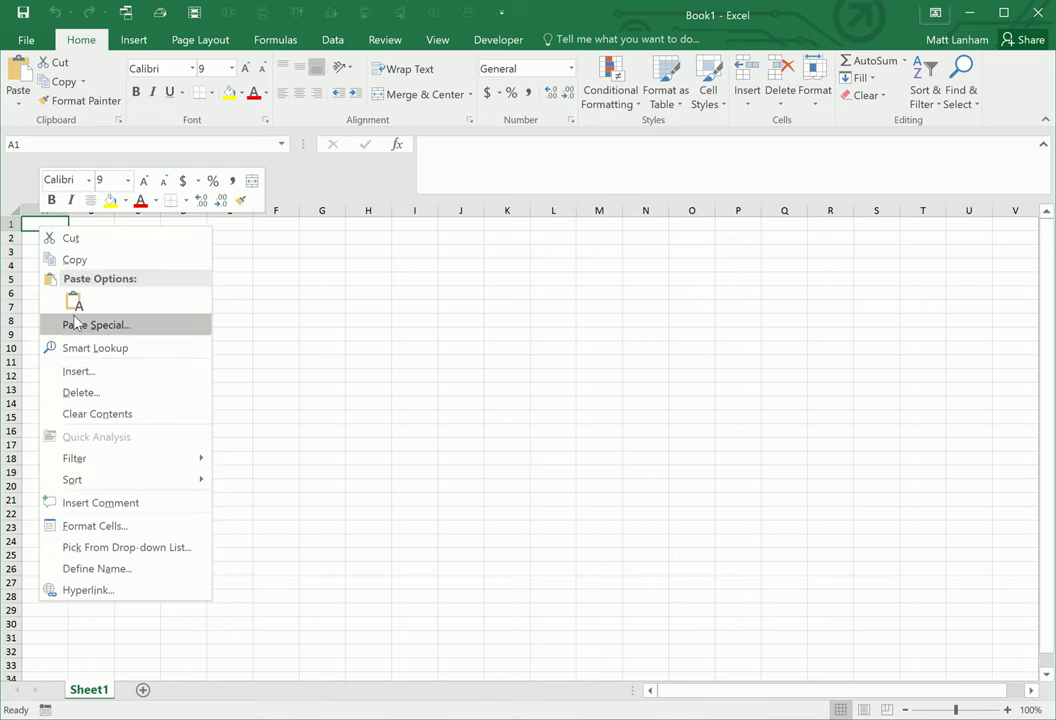
click(73, 304)
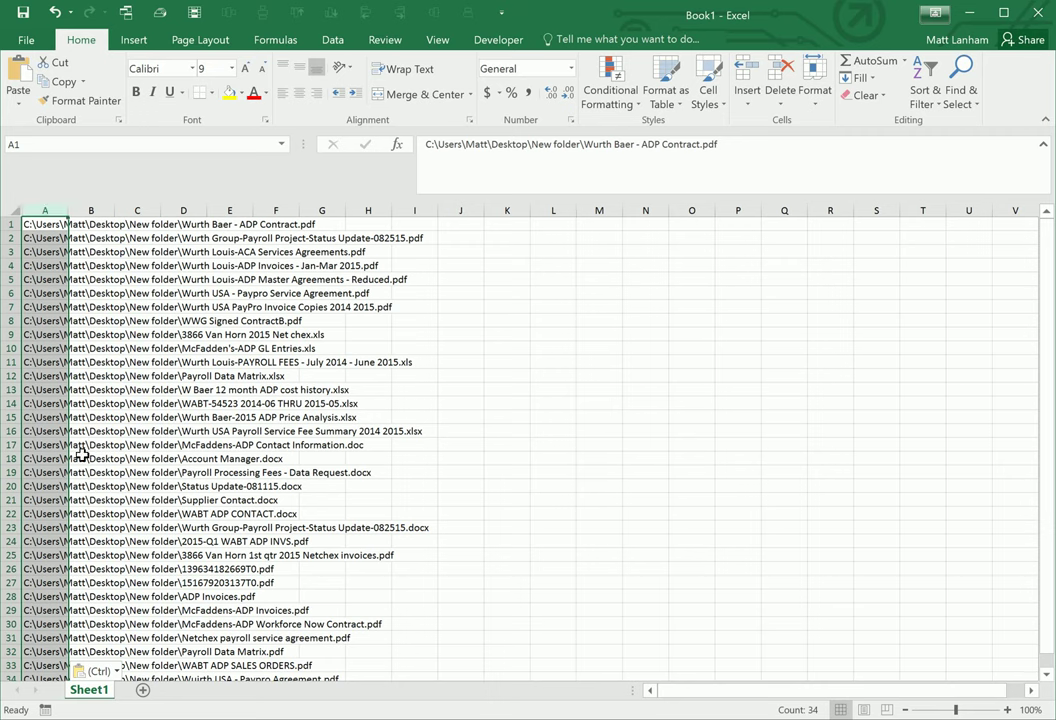
Run Text to Columns, Delimited with '\' as the Other separator, splitting paths into A–F.
click(334, 44)
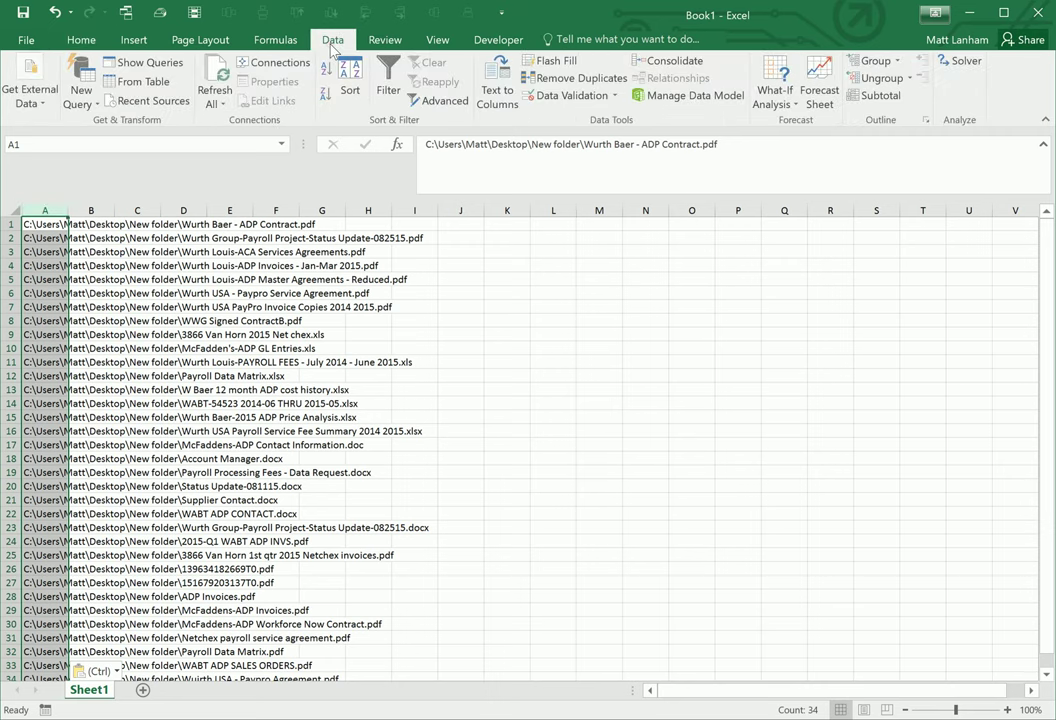
click(497, 90)
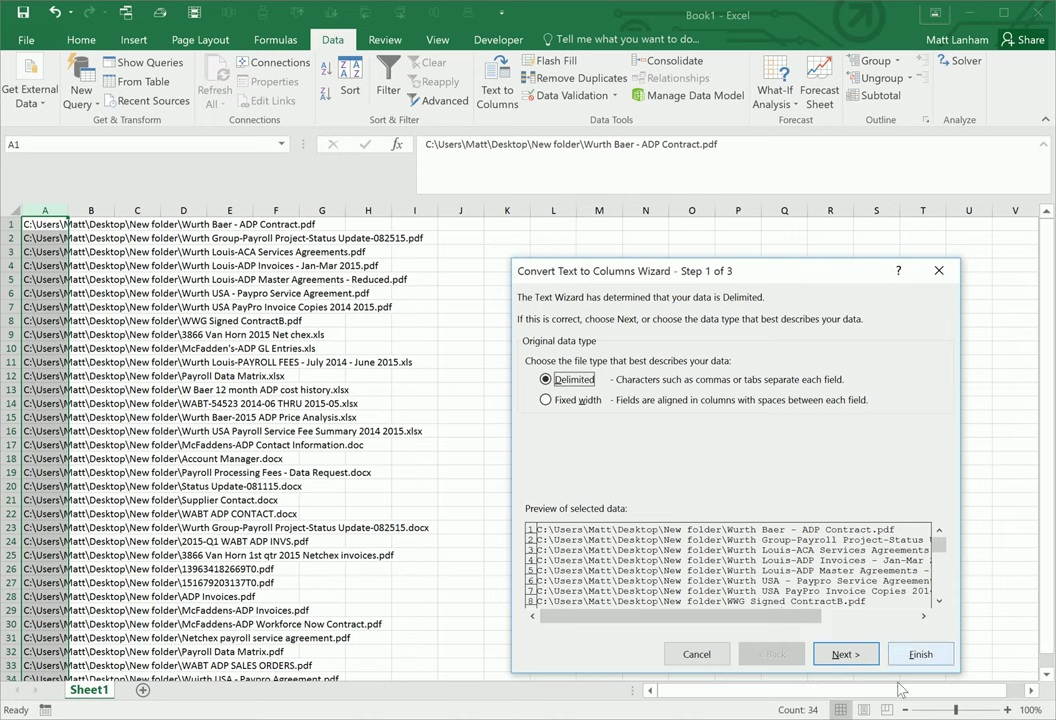
click(843, 656)
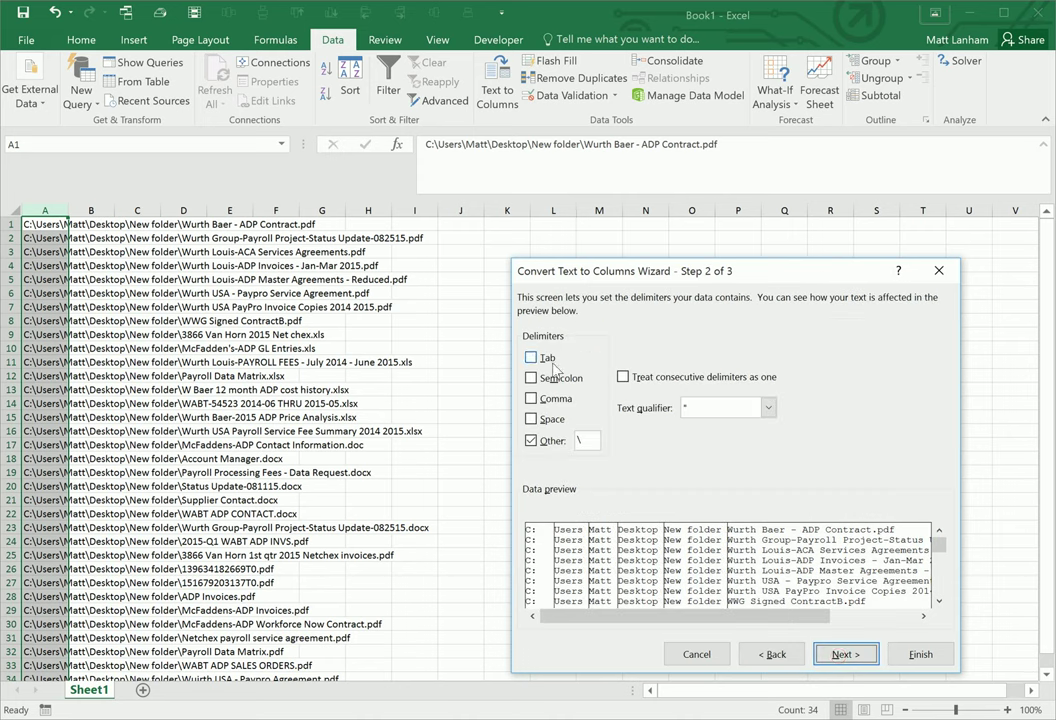
double_click(557, 445)
click(917, 655)
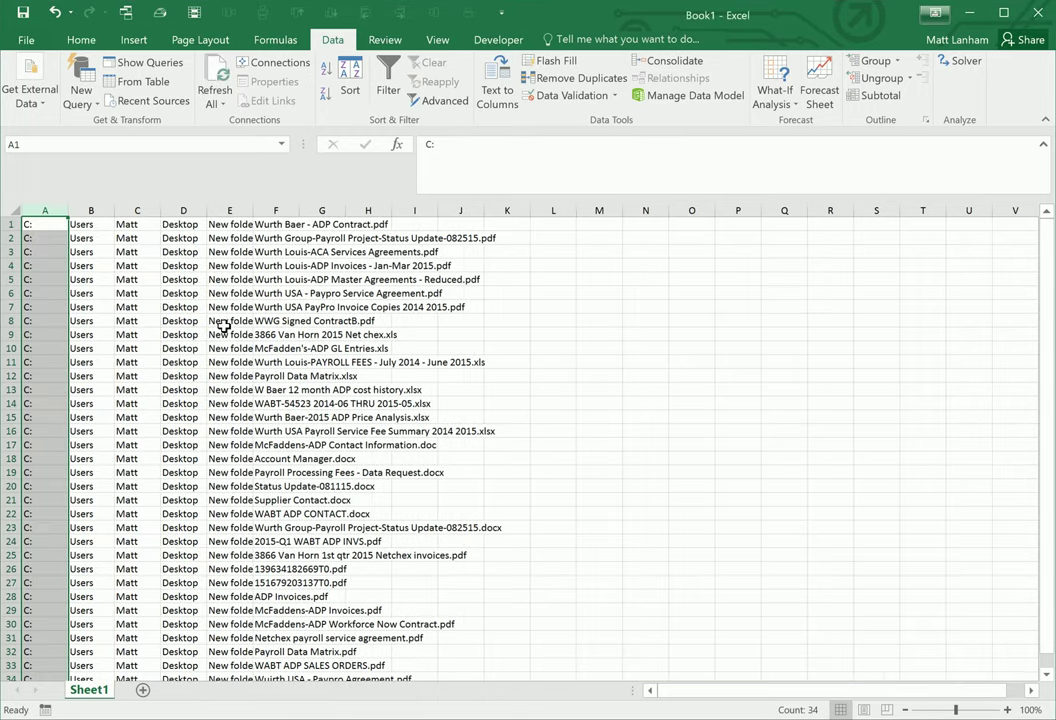
Autofit column E, then delete the folder-path pieces in columns A through E.
double_click(252, 208)
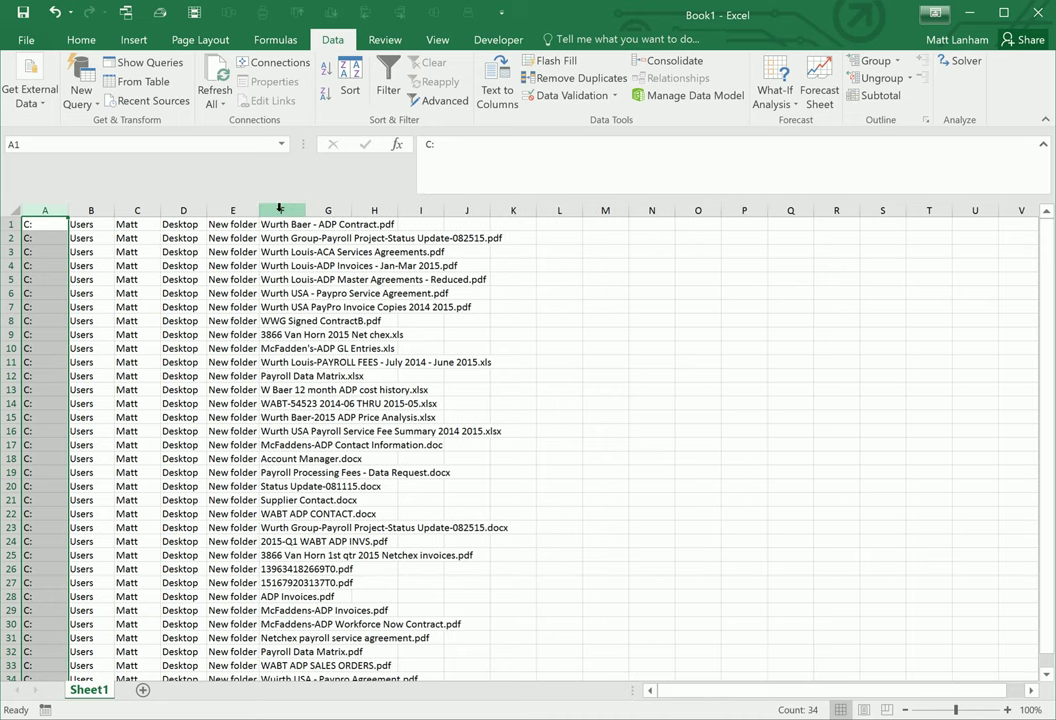
click(279, 208)
click(229, 208)
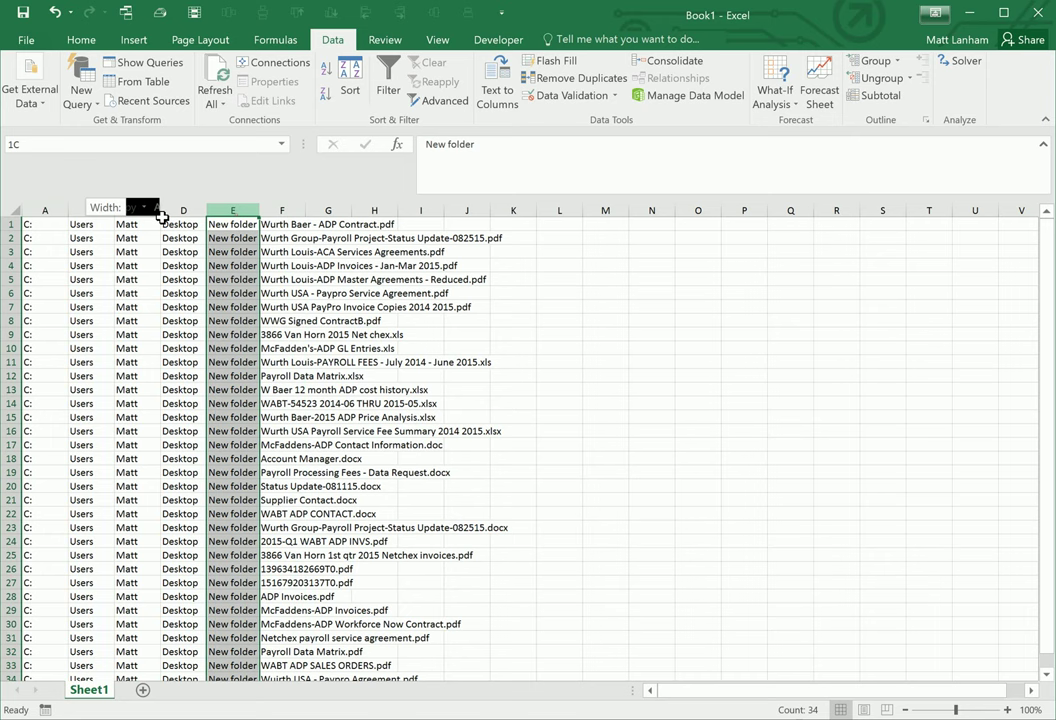
drag(162, 217, 205, 210)
key(Delete)
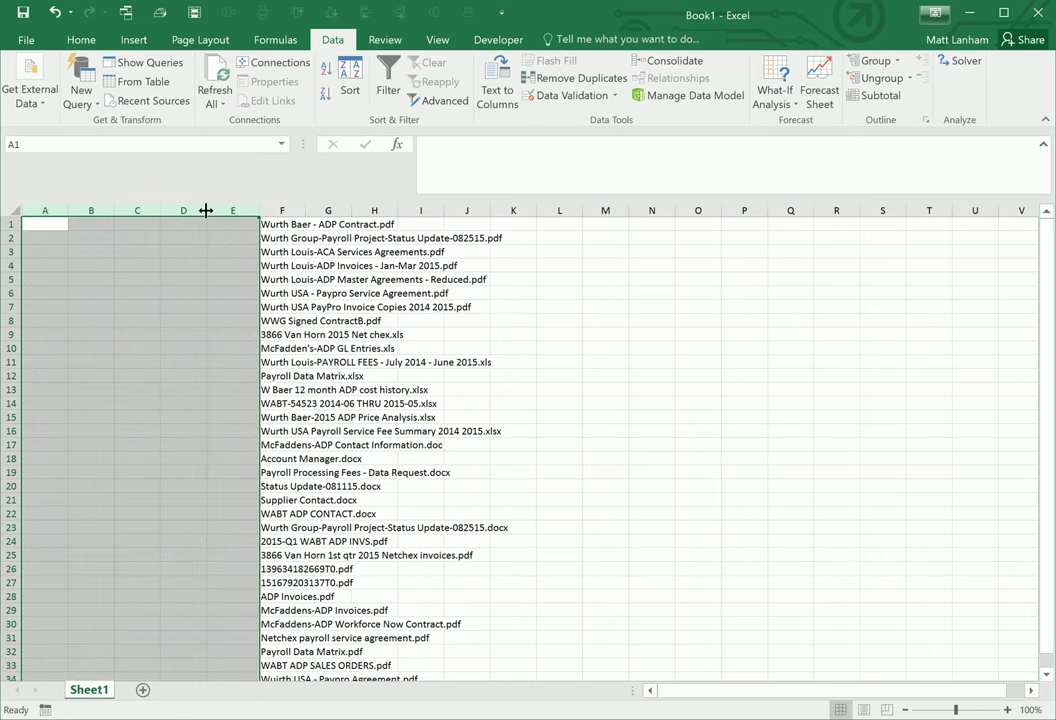
Select the file names in column F starting from F1.
click(271, 266)
click(244, 238)
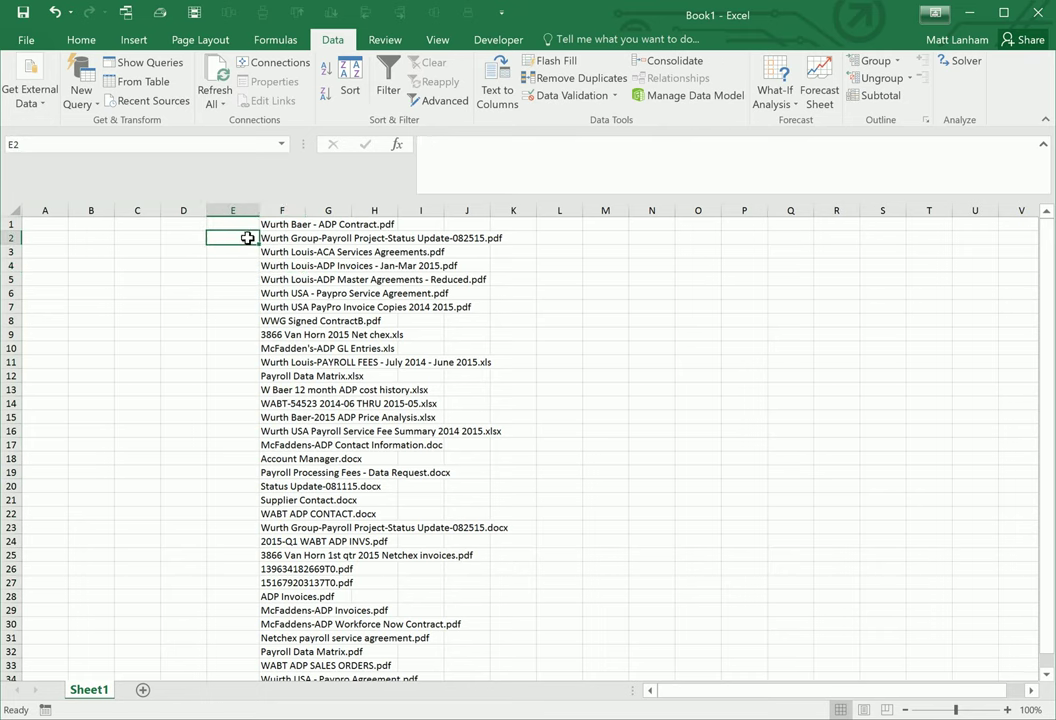
click(277, 224)
drag(287, 266, 285, 610)
scroll(307, 511, down, 2)
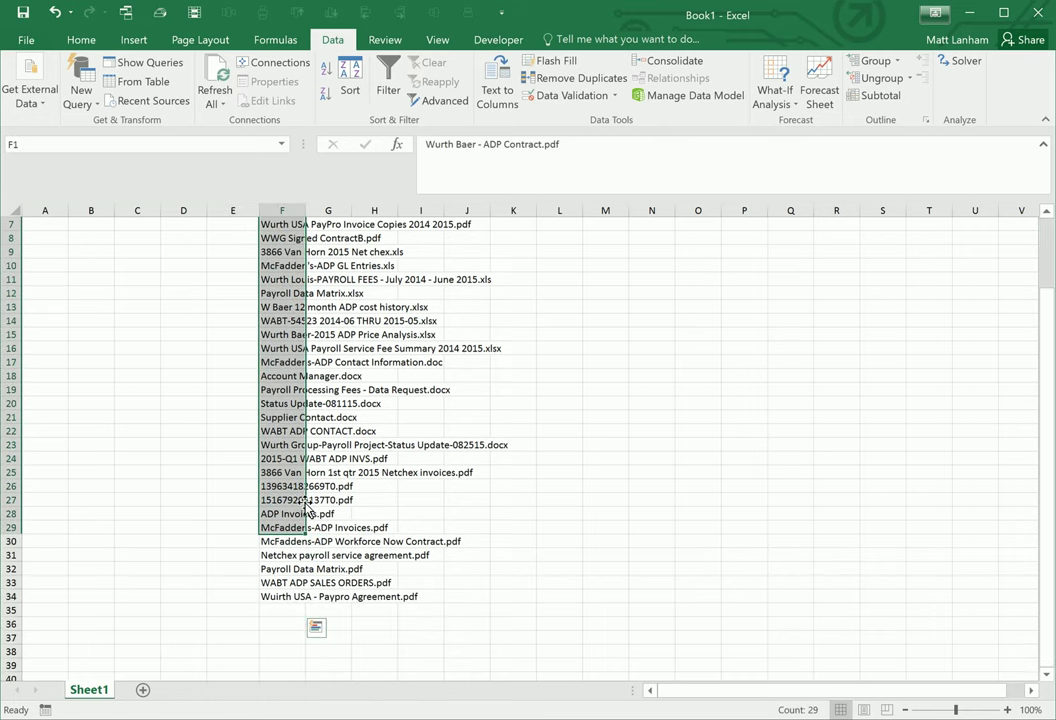
scroll(306, 508, up, 2)
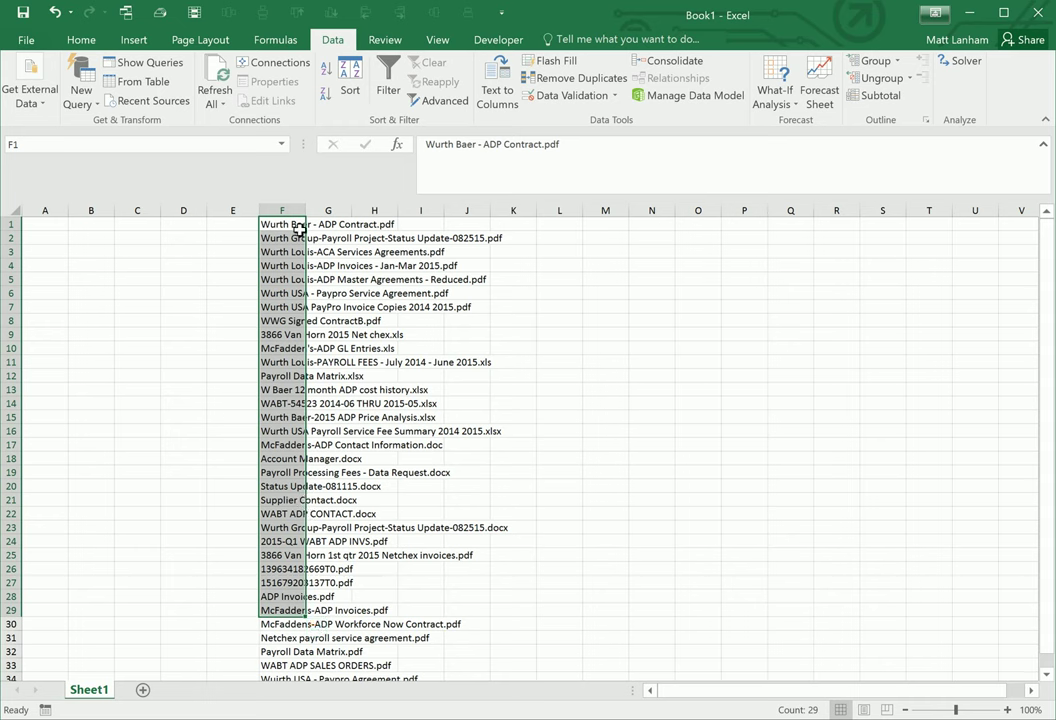
click(591, 150)
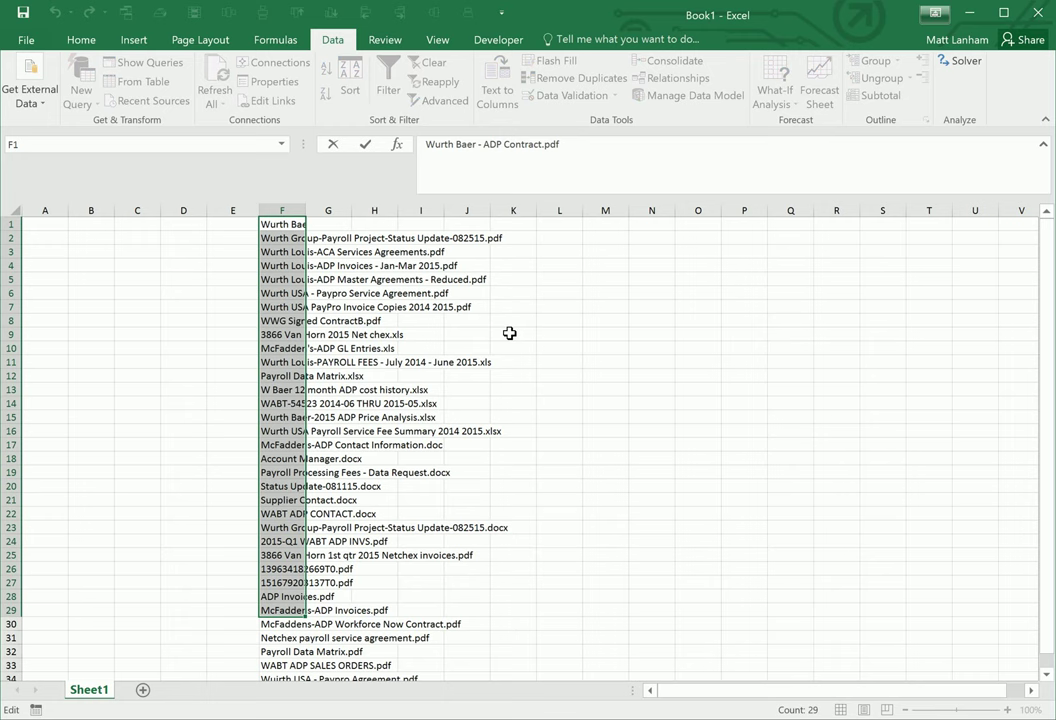
click(467, 431)
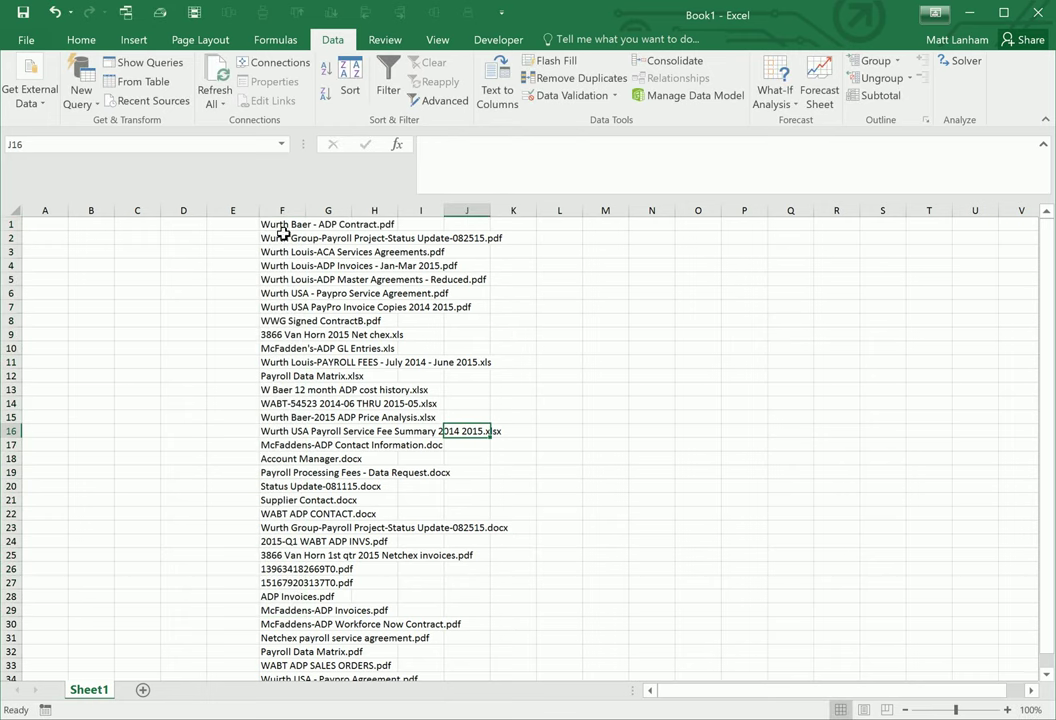
drag(282, 222, 297, 678)
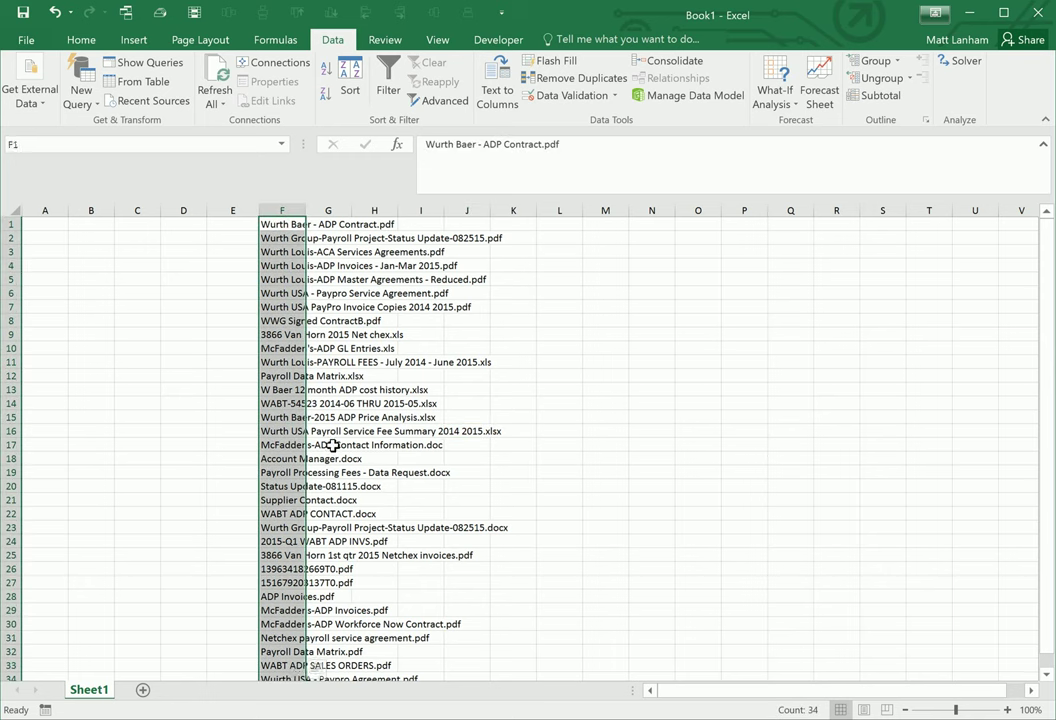